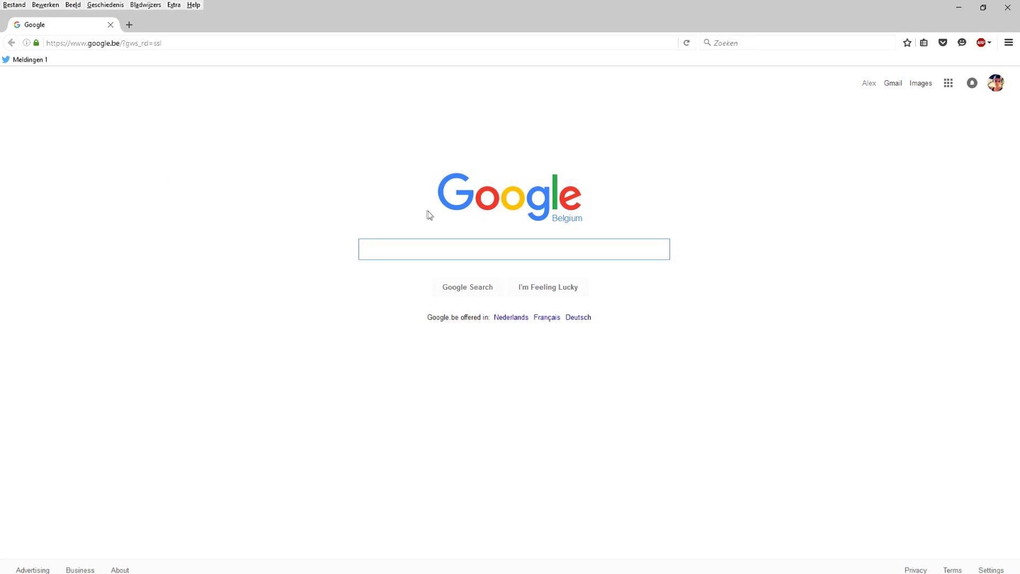
Search Google Images for 'rainbow colors' and save the rainbow colour-bars image to the computer
{"action": "type", "text": "rainbow colors"}
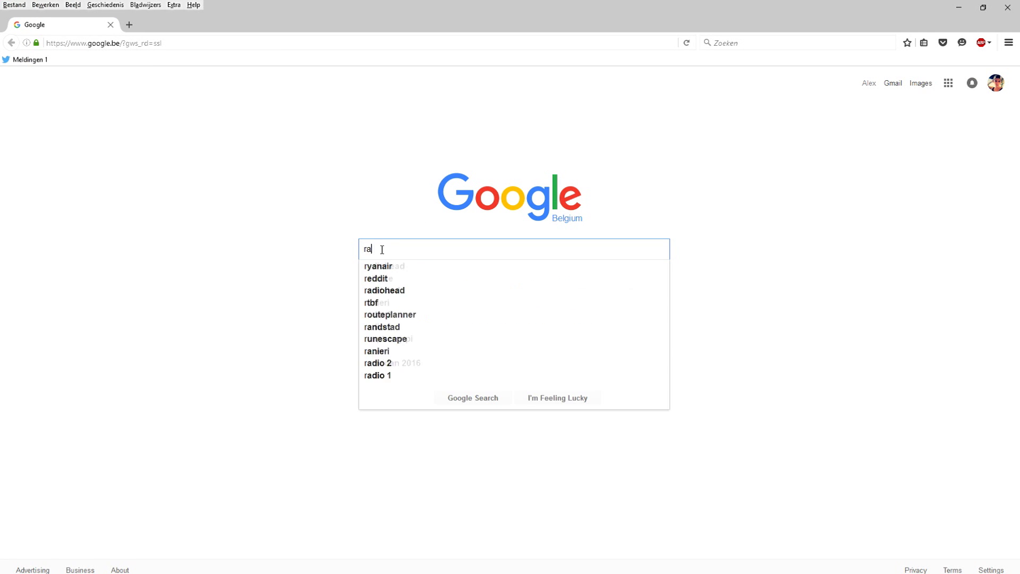
{"action": "key", "text": "Return"}
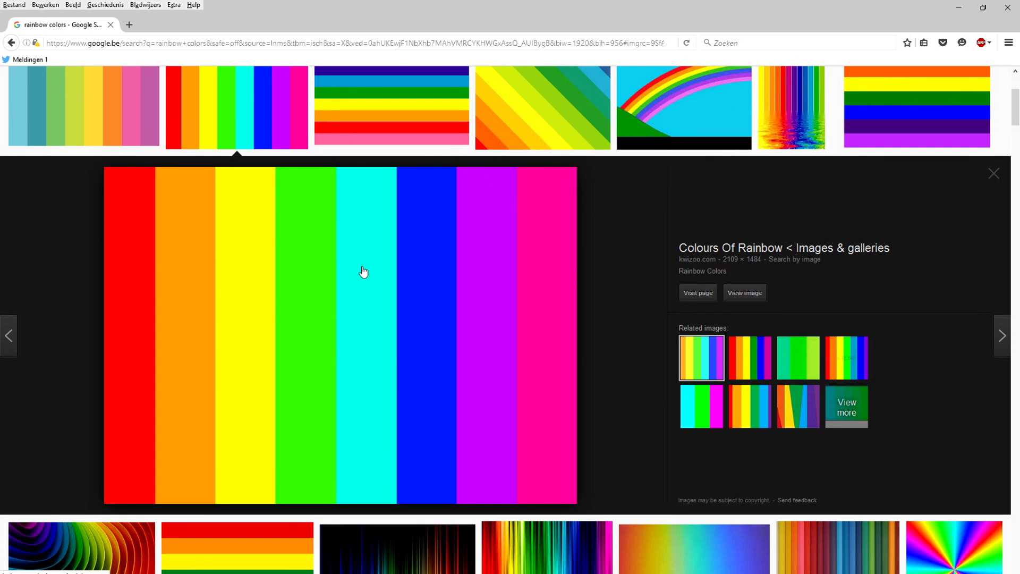
{"action": "right_click", "coordinate": [363, 272]}
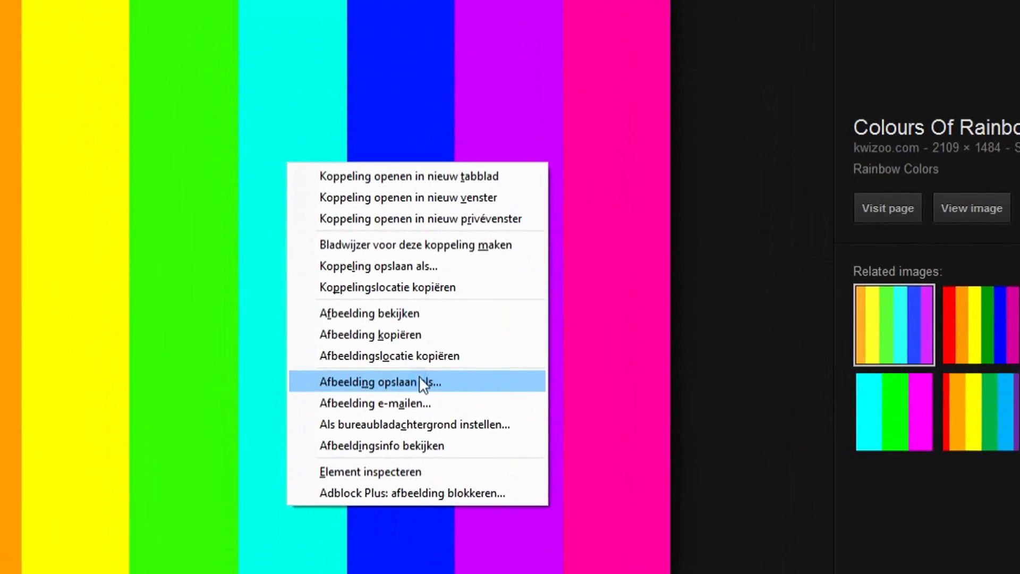
{"action": "left_click", "coordinate": [435, 390]}
{"action": "left_click", "coordinate": [591, 397]}
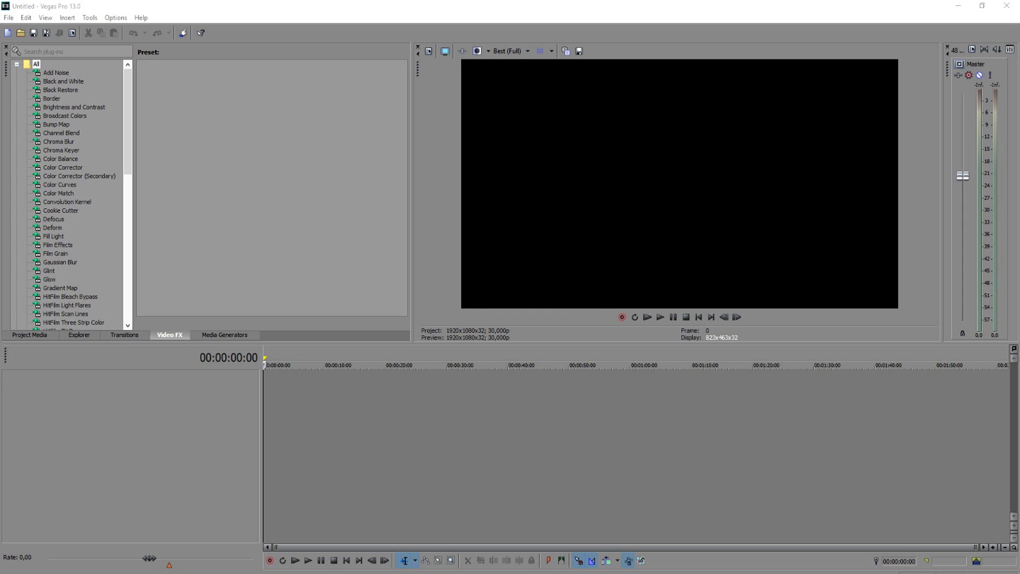
Place the saved rainbow bars image on the timeline and select its event
{"action": "left_click_drag", "start_coordinate": [330, 406], "coordinate": [331, 406]}
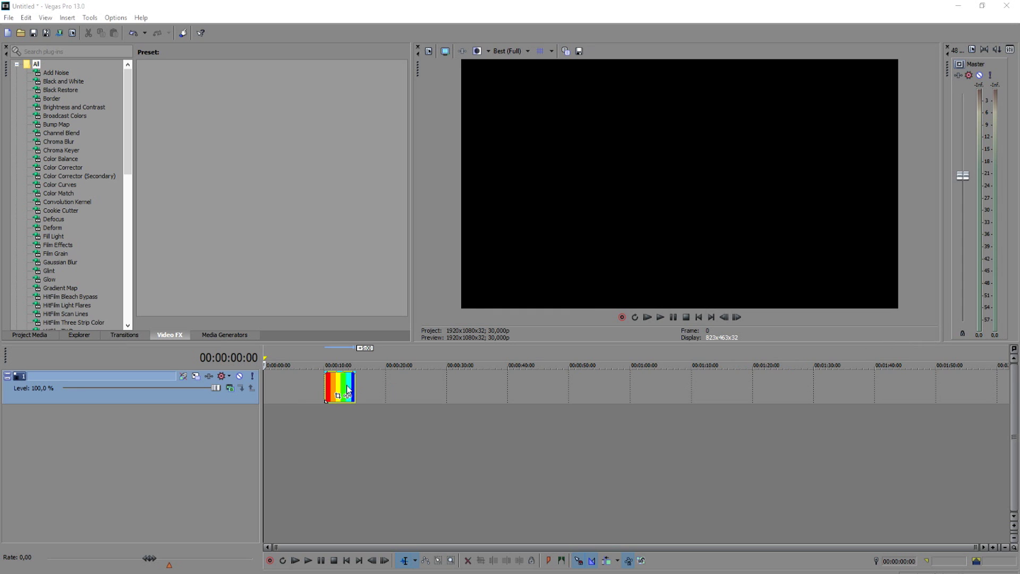
{"action": "left_click", "coordinate": [346, 391]}
{"action": "scroll", "coordinate": [511, 392], "scroll_direction": "up", "scroll_amount": 4}
{"action": "left_click", "coordinate": [512, 393]}
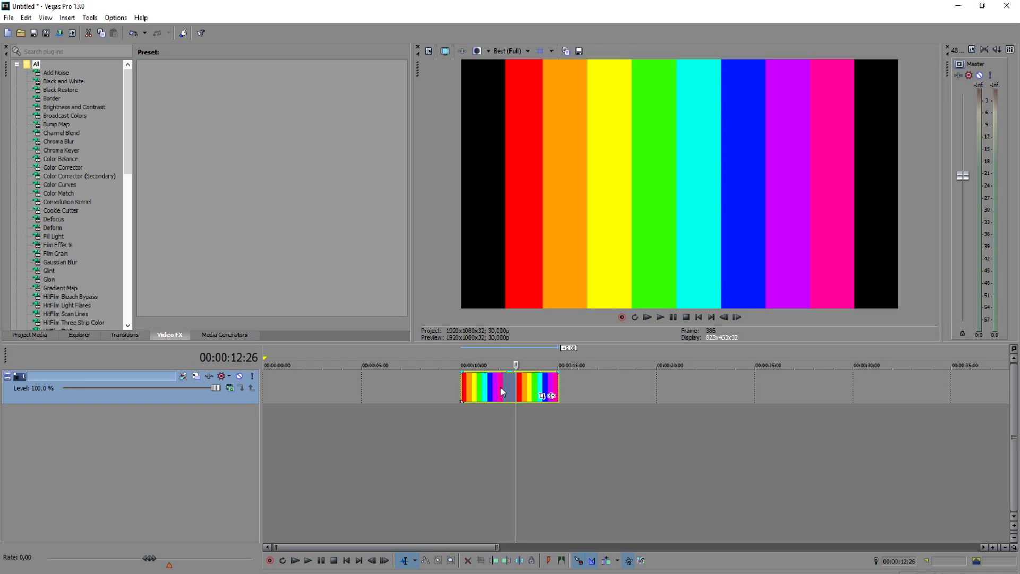
Turn off Maintain aspect ratio in the image event's Properties so it fills the frame
{"action": "right_click", "coordinate": [487, 385]}
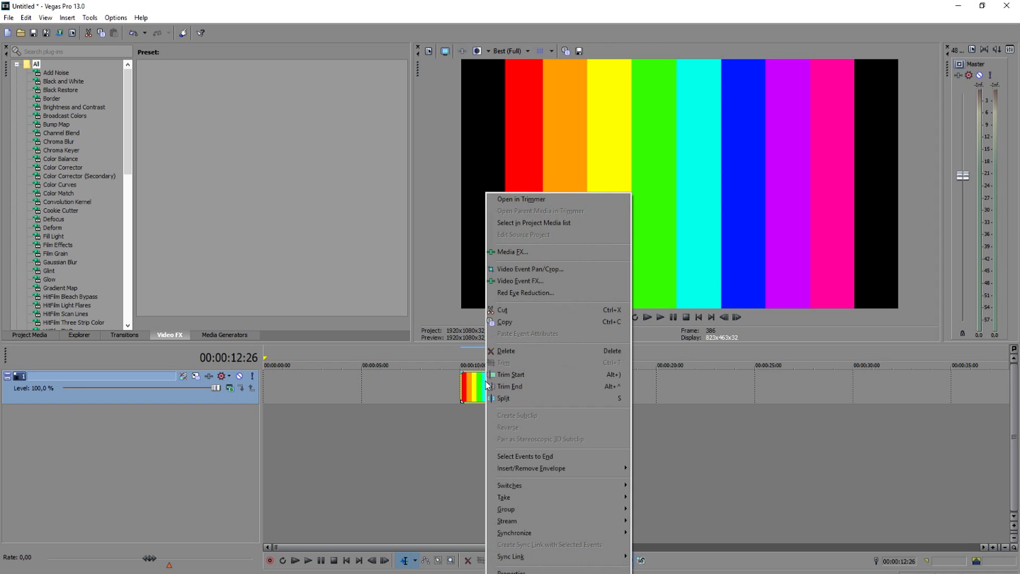
{"action": "left_click", "coordinate": [531, 571]}
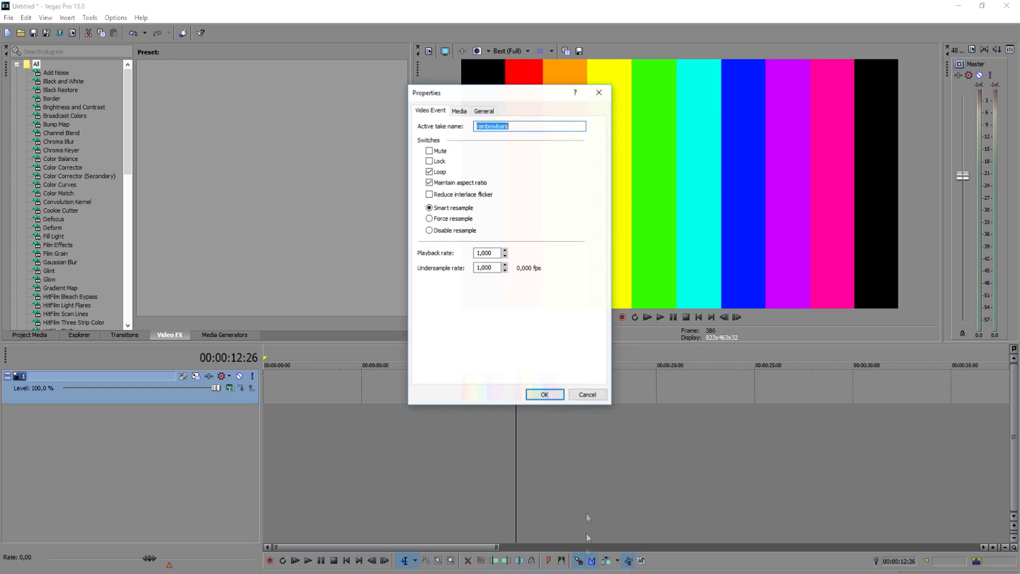
{"action": "left_click", "coordinate": [458, 182]}
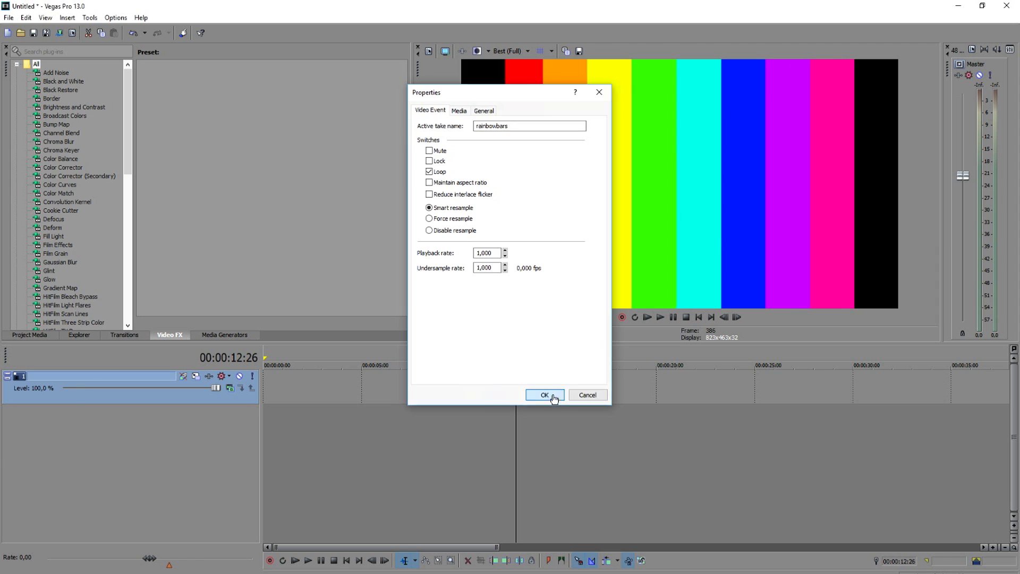
{"action": "left_click", "coordinate": [550, 397]}
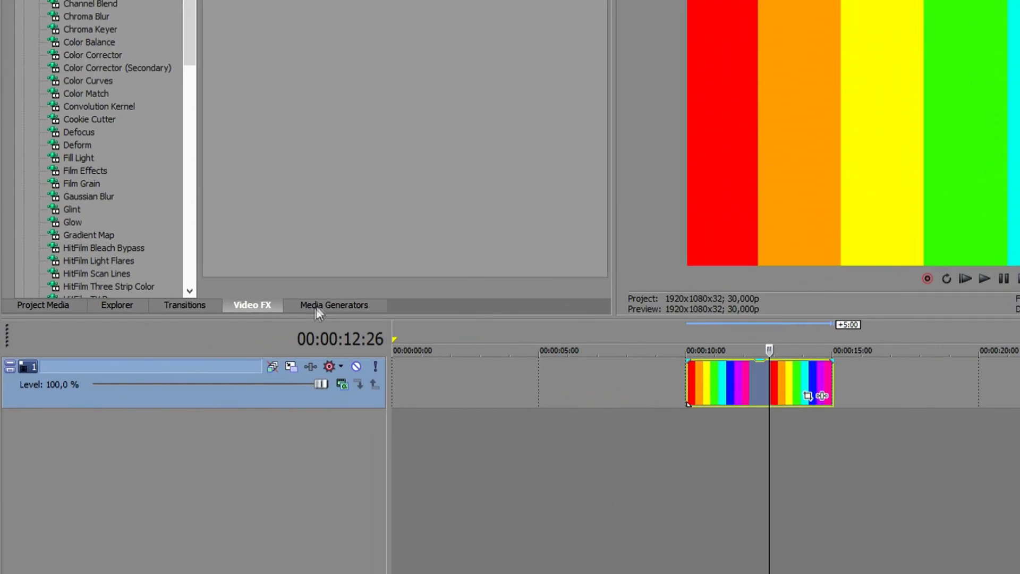
Add a (Legacy) Text Transparent Text event to a new track above the bars
{"action": "left_click", "coordinate": [225, 335]}
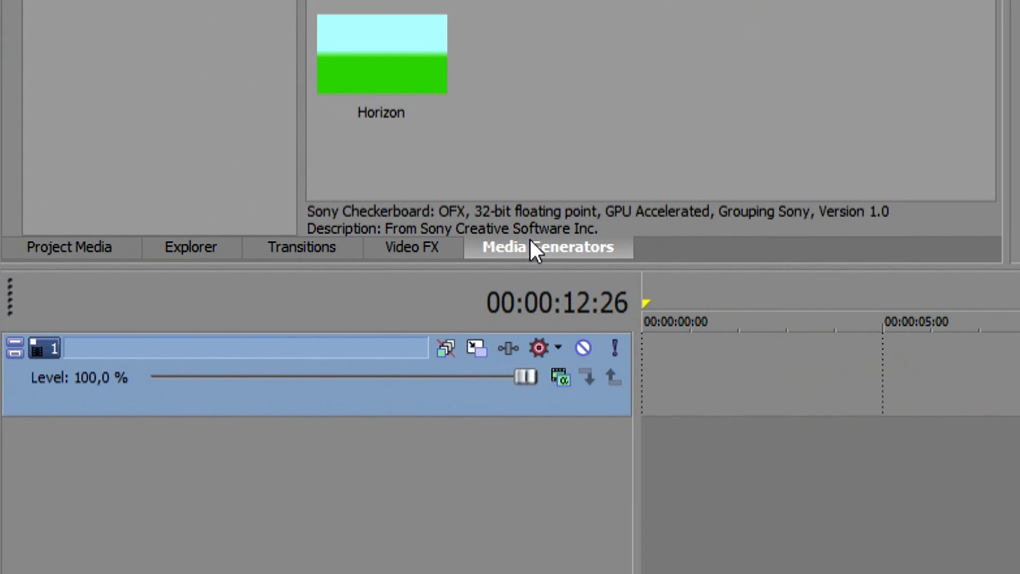
{"action": "left_click", "coordinate": [61, 143]}
{"action": "left_click", "coordinate": [105, 147]}
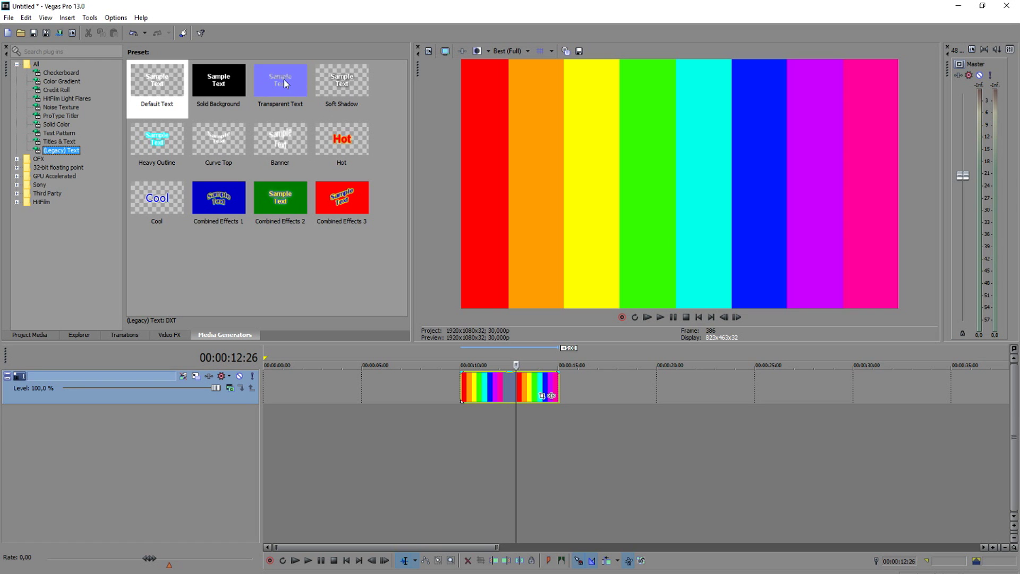
{"action": "left_click", "coordinate": [285, 84]}
{"action": "left_click_drag", "start_coordinate": [471, 261], "coordinate": [492, 371]}
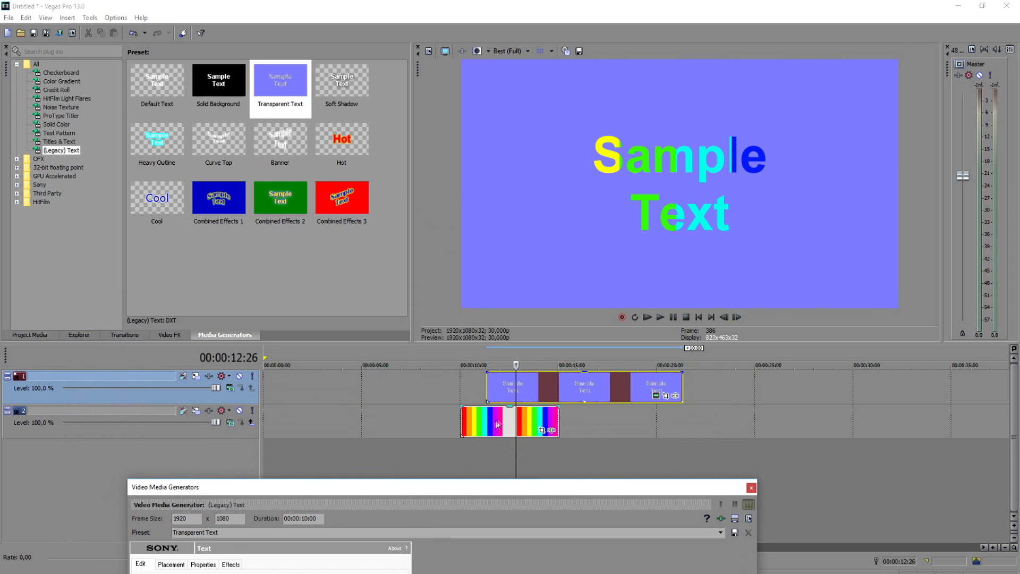
Trim the bars and text events to start at 0 and end together
{"action": "left_click_drag", "start_coordinate": [463, 418], "coordinate": [264, 418]}
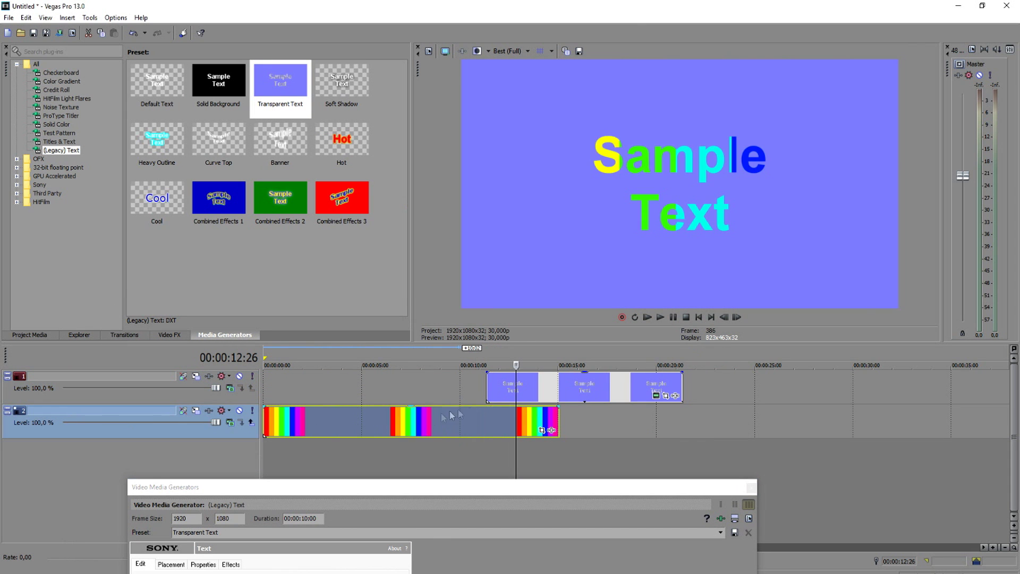
{"action": "left_click_drag", "start_coordinate": [489, 379], "coordinate": [264, 379]}
{"action": "left_click_drag", "start_coordinate": [681, 379], "coordinate": [560, 383]}
{"action": "left_click", "coordinate": [359, 397]}
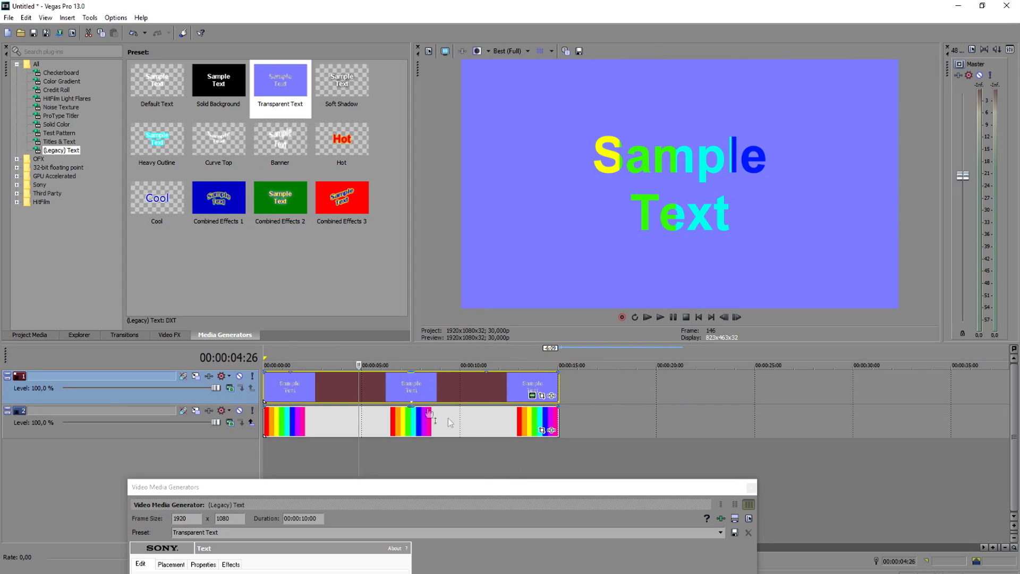
{"action": "left_click_drag", "start_coordinate": [464, 496], "coordinate": [490, 493]}
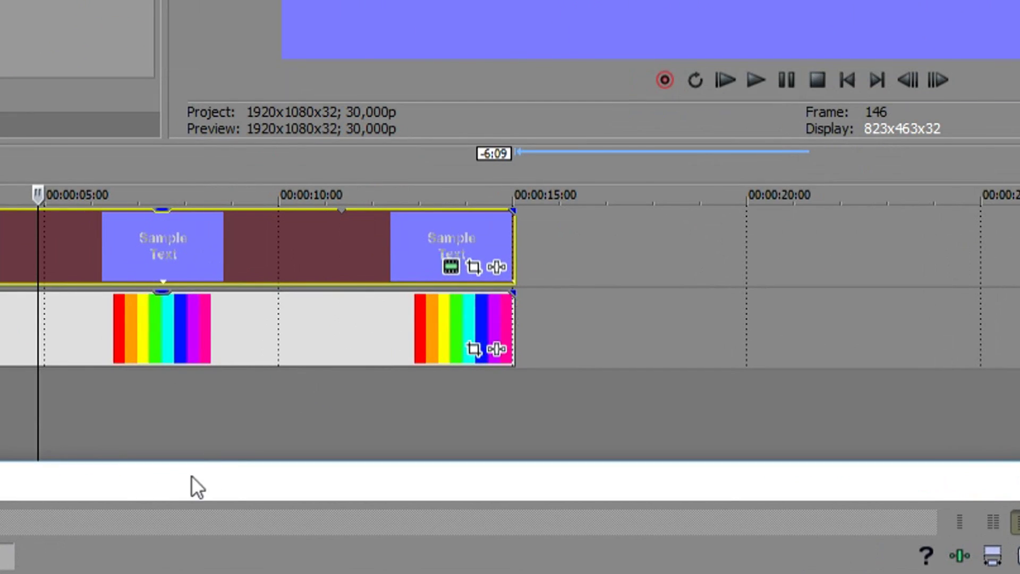
Set the text generator's background colour to black
{"action": "left_click_drag", "start_coordinate": [422, 486], "coordinate": [524, 350]}
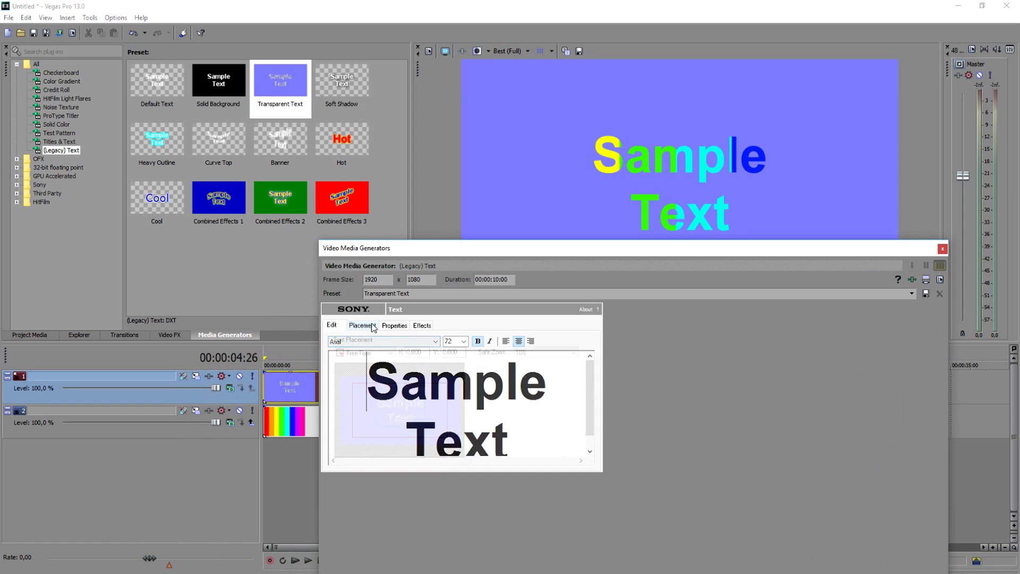
{"action": "left_click", "coordinate": [361, 326]}
{"action": "left_click", "coordinate": [395, 325]}
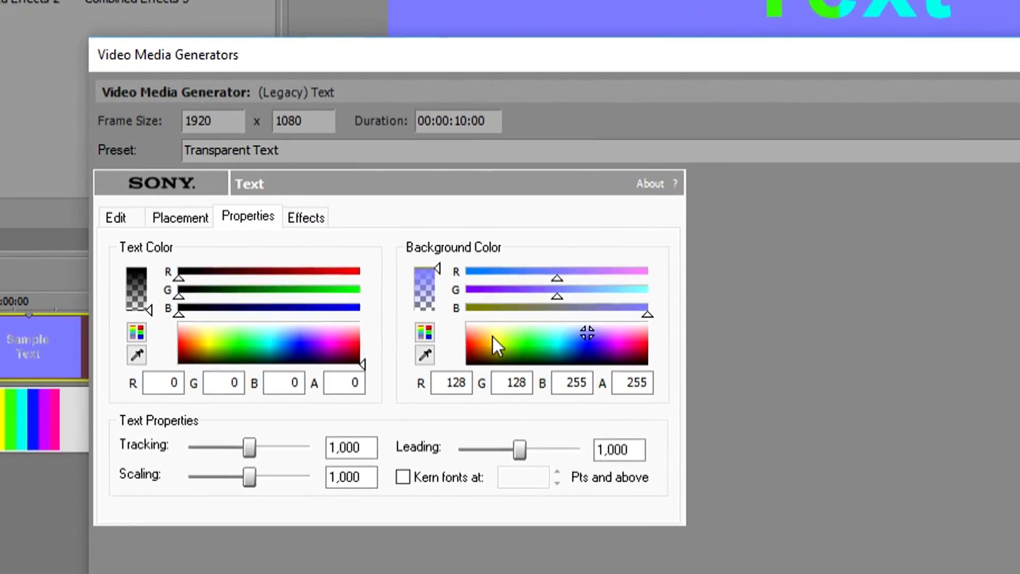
{"action": "left_click_drag", "start_coordinate": [497, 356], "coordinate": [446, 406]}
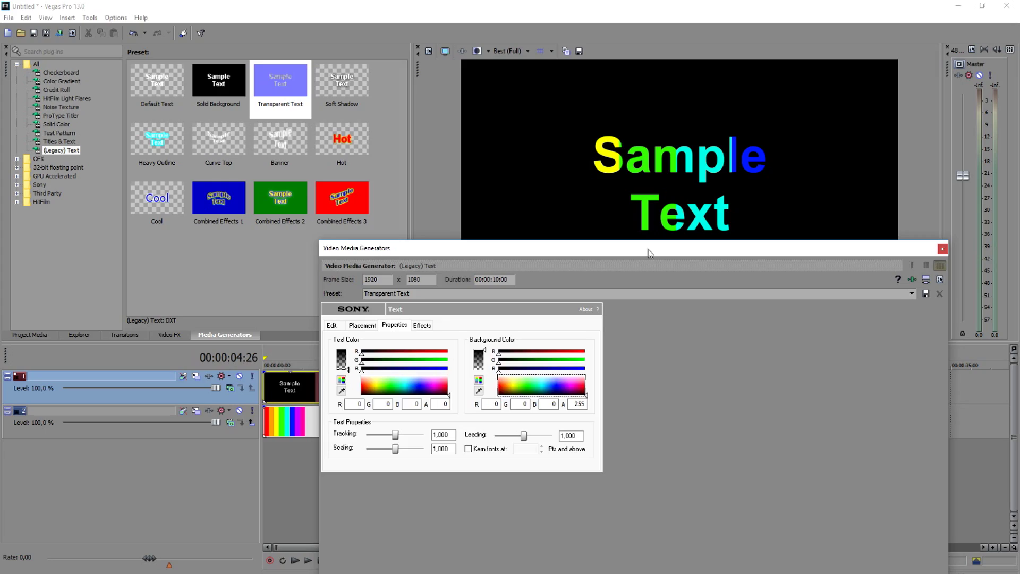
{"action": "left_click_drag", "start_coordinate": [650, 251], "coordinate": [531, 432]}
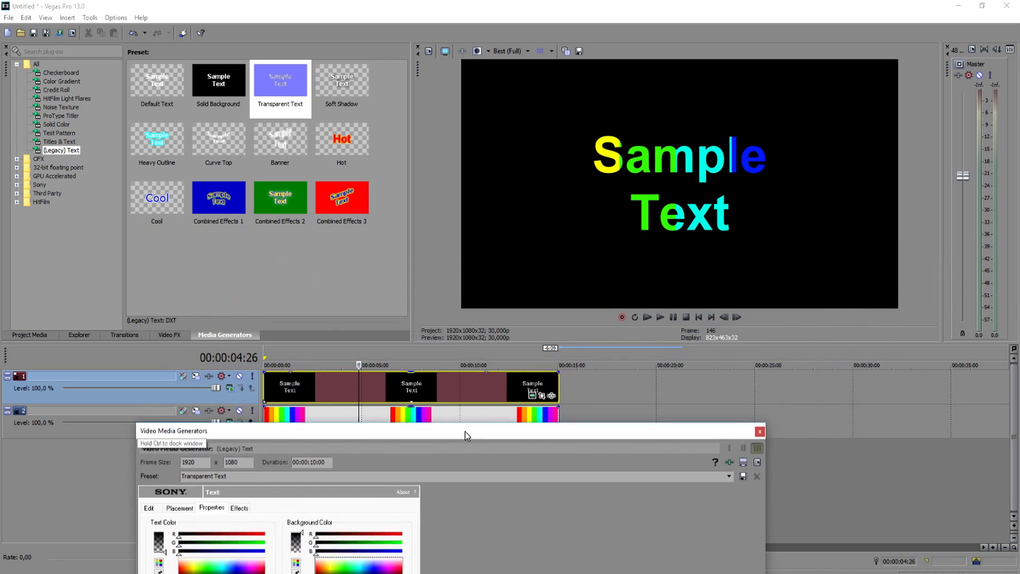
{"action": "left_click", "coordinate": [759, 432]}
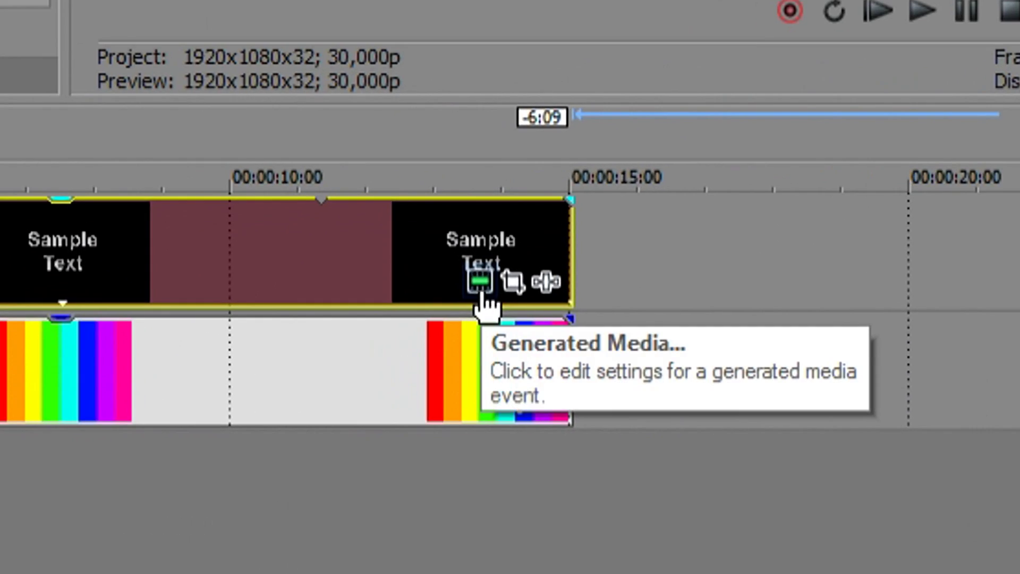
Replace the Sample Text with the creator's channel name
{"action": "left_click", "coordinate": [481, 294]}
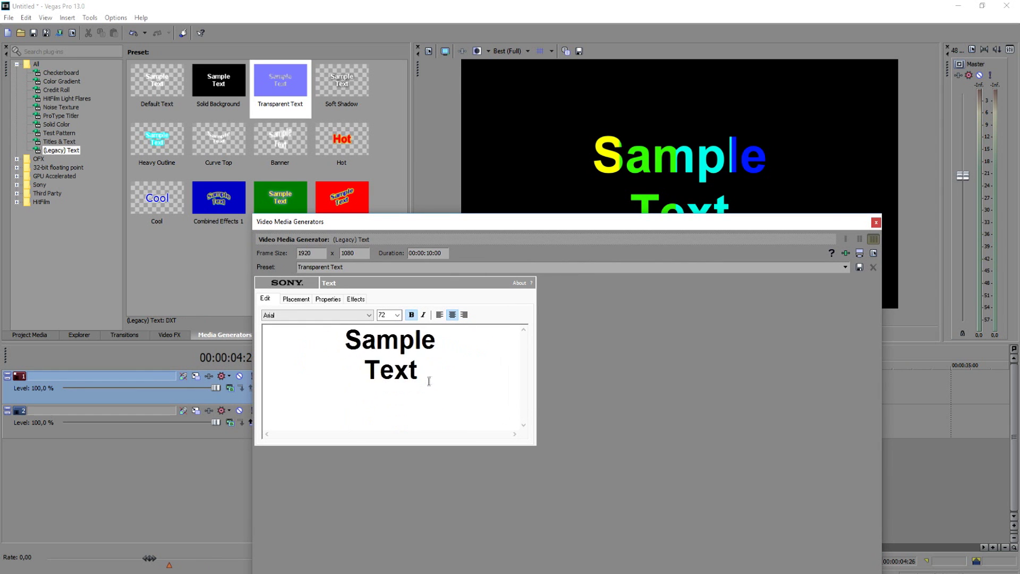
{"action": "left_click_drag", "start_coordinate": [429, 381], "coordinate": [107, 215]}
{"action": "type", "text": "JustA"}
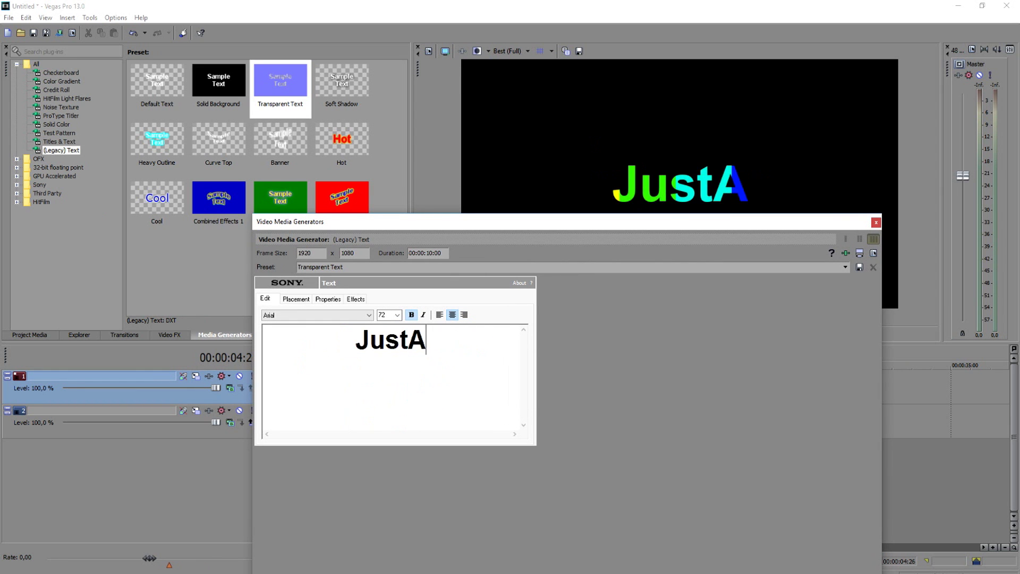
{"action": "type", "text": "lexHalford"}
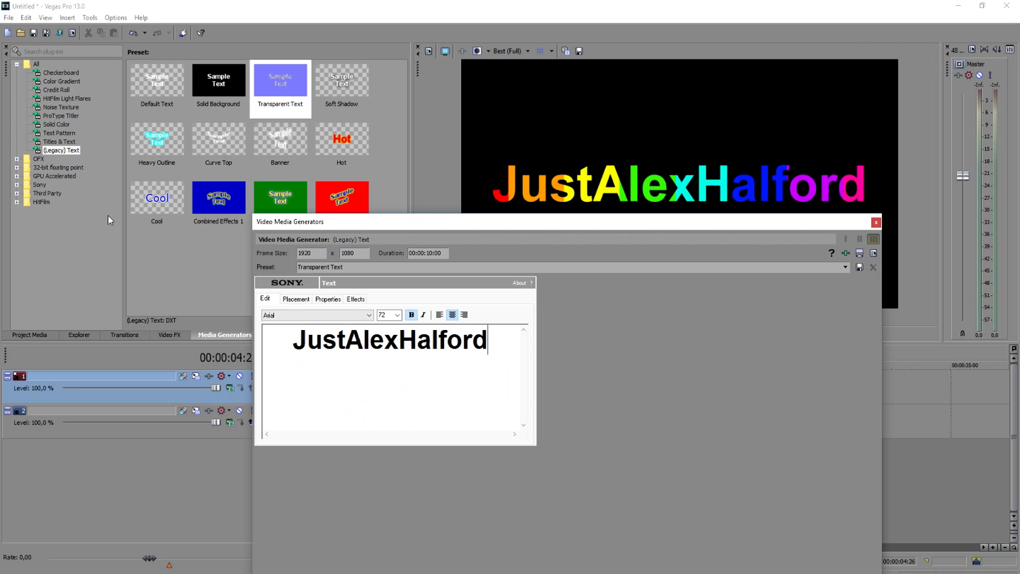
{"action": "key", "text": "Escape"}
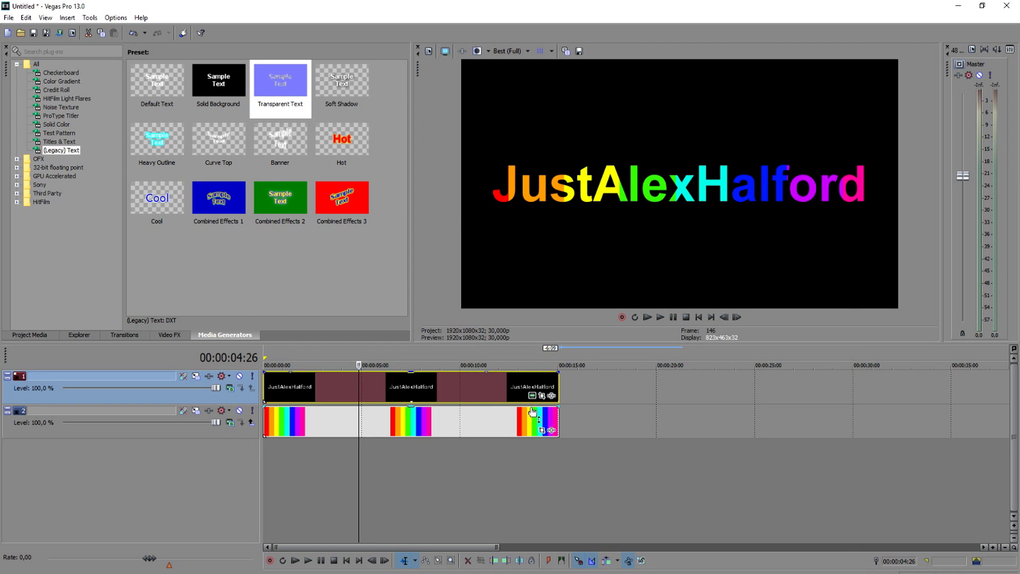
With the playhead at 00:00:05:07, resize track 2's motion frame to about 1657 × 932
{"action": "left_click", "coordinate": [386, 441]}
{"action": "left_click", "coordinate": [367, 390]}
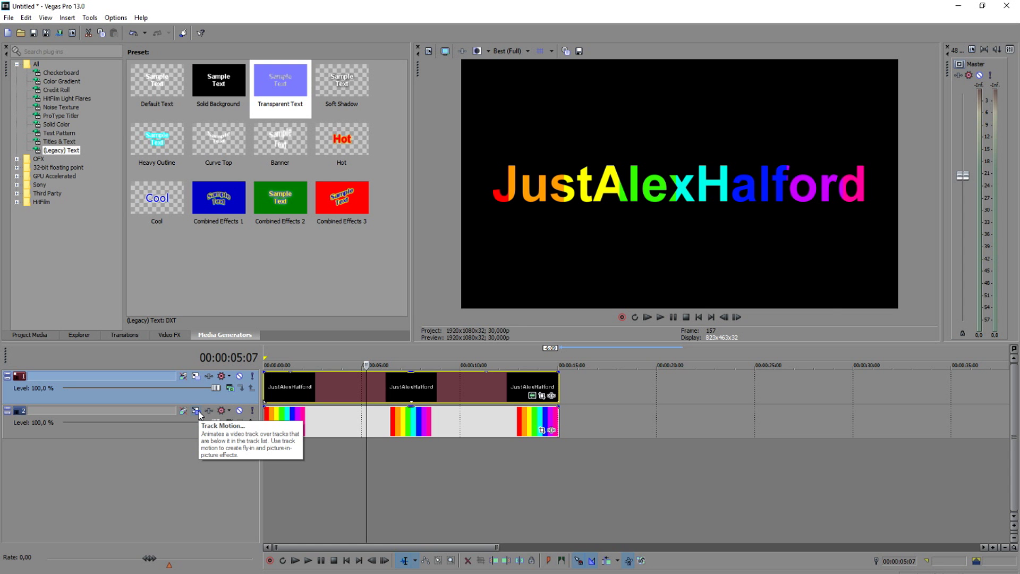
{"action": "left_click", "coordinate": [559, 297]}
{"action": "left_click_drag", "start_coordinate": [530, 105], "coordinate": [487, 246]}
{"action": "scroll", "coordinate": [580, 366], "scroll_direction": "up", "scroll_amount": 2}
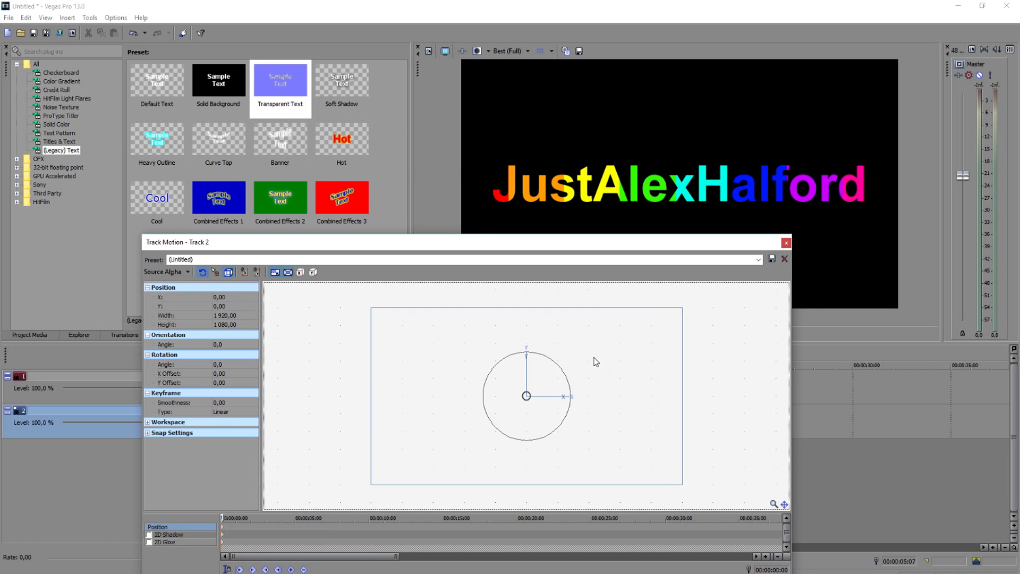
{"action": "scroll", "coordinate": [595, 358], "scroll_direction": "down", "scroll_amount": 3}
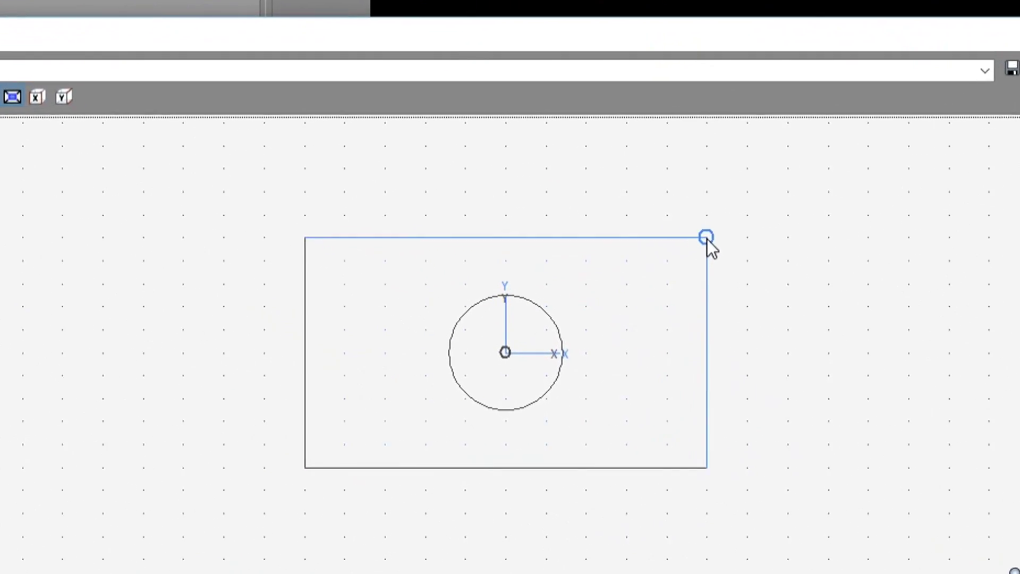
{"action": "left_click_drag", "start_coordinate": [707, 238], "coordinate": [879, 149]}
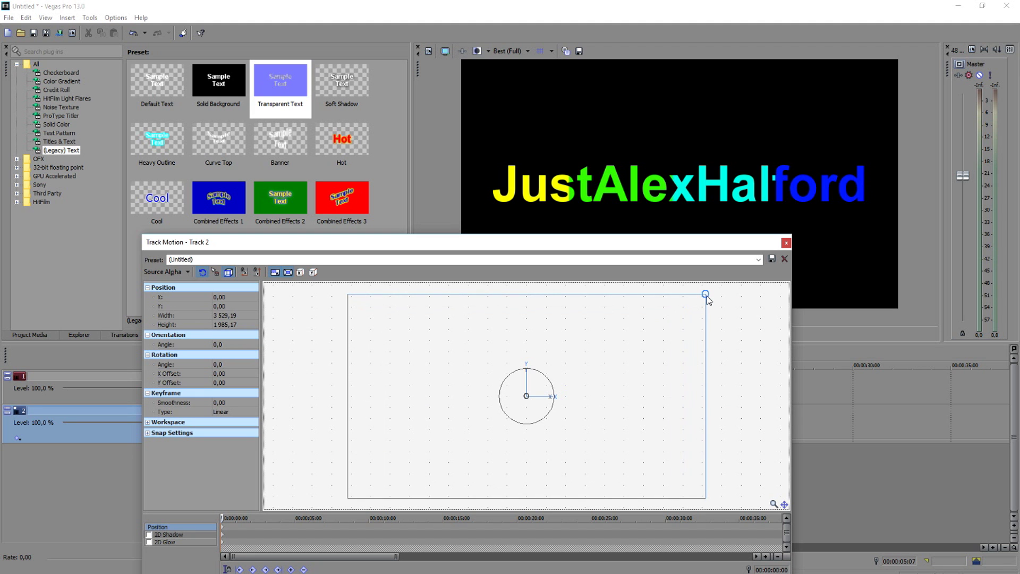
{"action": "left_click_drag", "start_coordinate": [708, 301], "coordinate": [738, 292]}
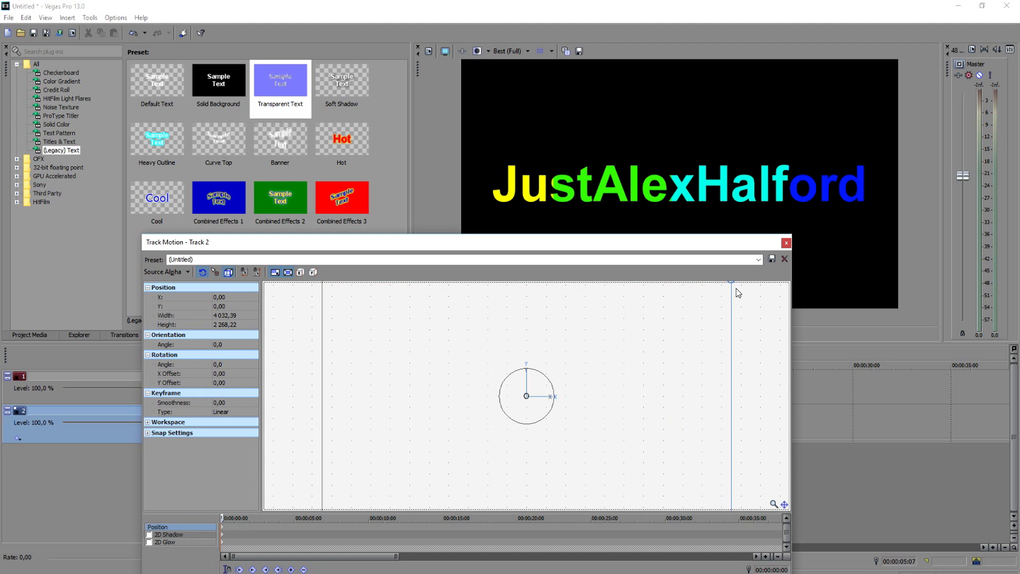
{"action": "left_click_drag", "start_coordinate": [738, 293], "coordinate": [617, 363]}
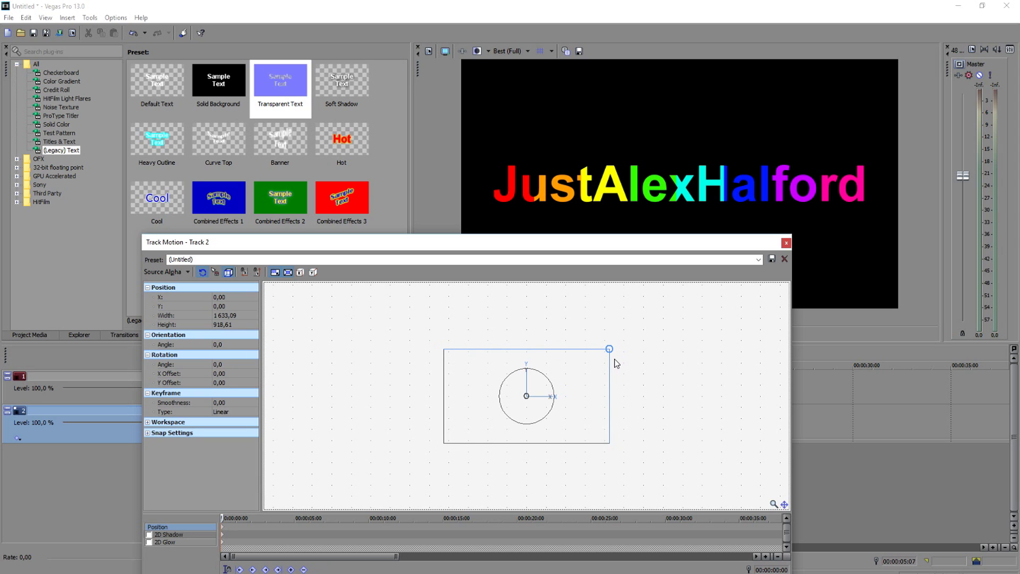
{"action": "left_click_drag", "start_coordinate": [616, 363], "coordinate": [805, 275]}
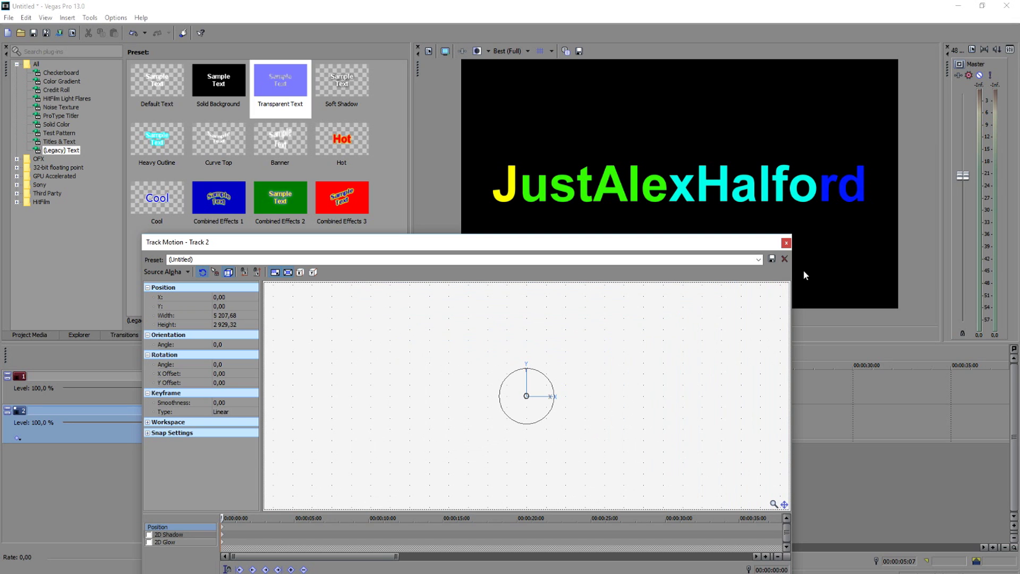
{"action": "left_click_drag", "start_coordinate": [804, 275], "coordinate": [621, 381]}
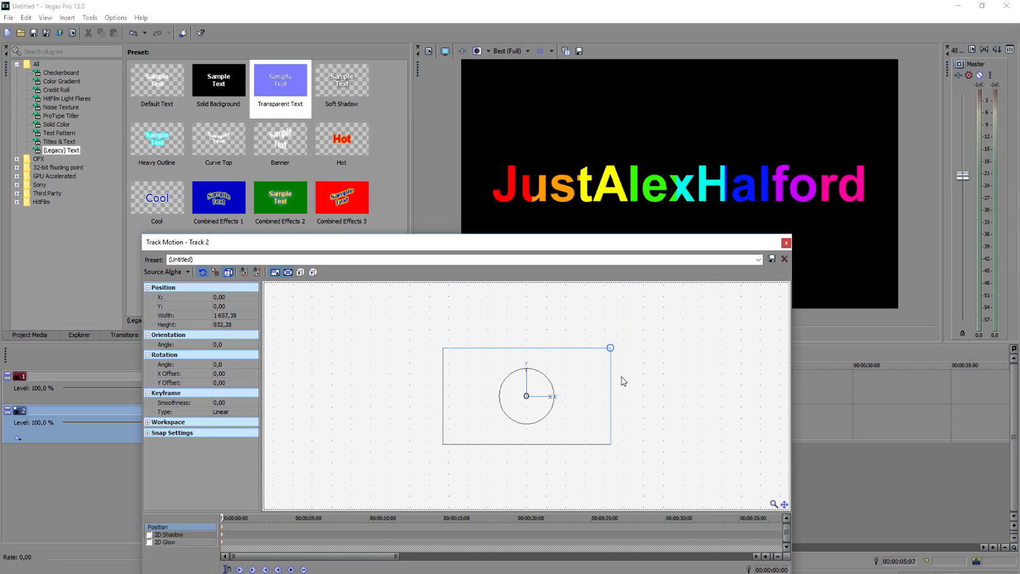
{"action": "left_click", "coordinate": [786, 243]}
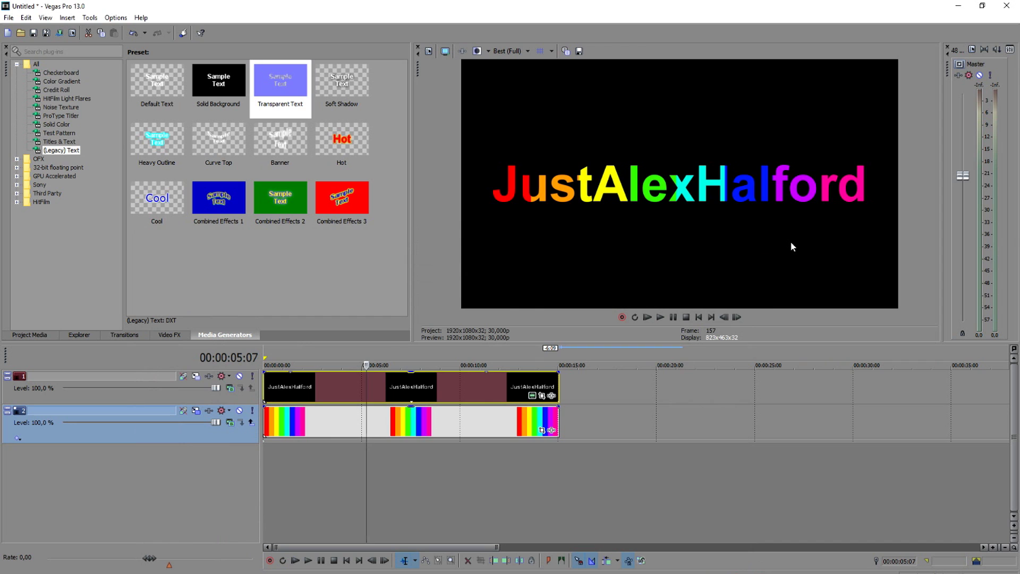
Change the rainbow text to read 'Sony Vegas'
{"action": "left_click", "coordinate": [531, 396]}
{"action": "key", "text": "ctrl+a"}
{"action": "type", "text": "Sony V"}
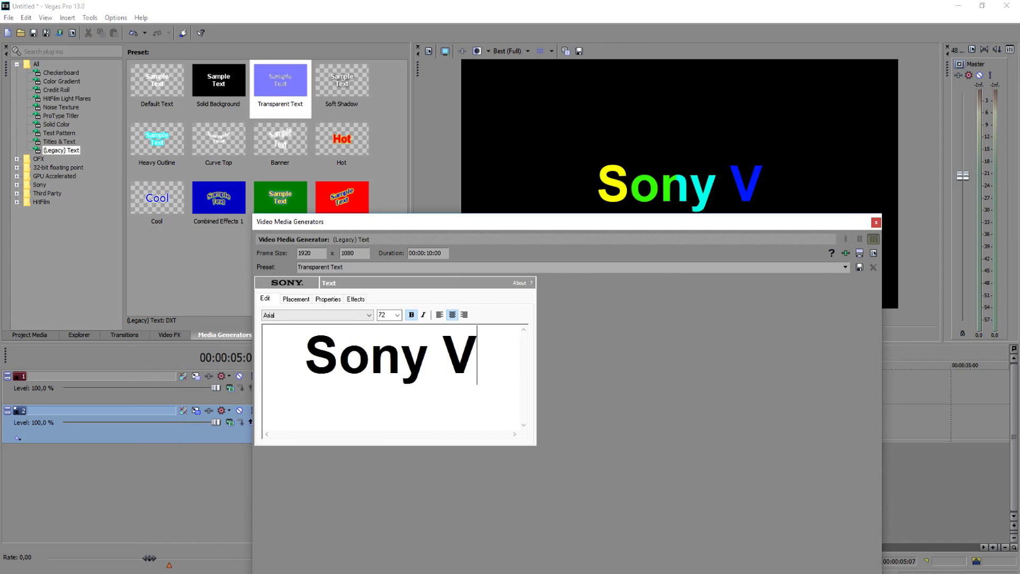
{"action": "type", "text": "egas"}
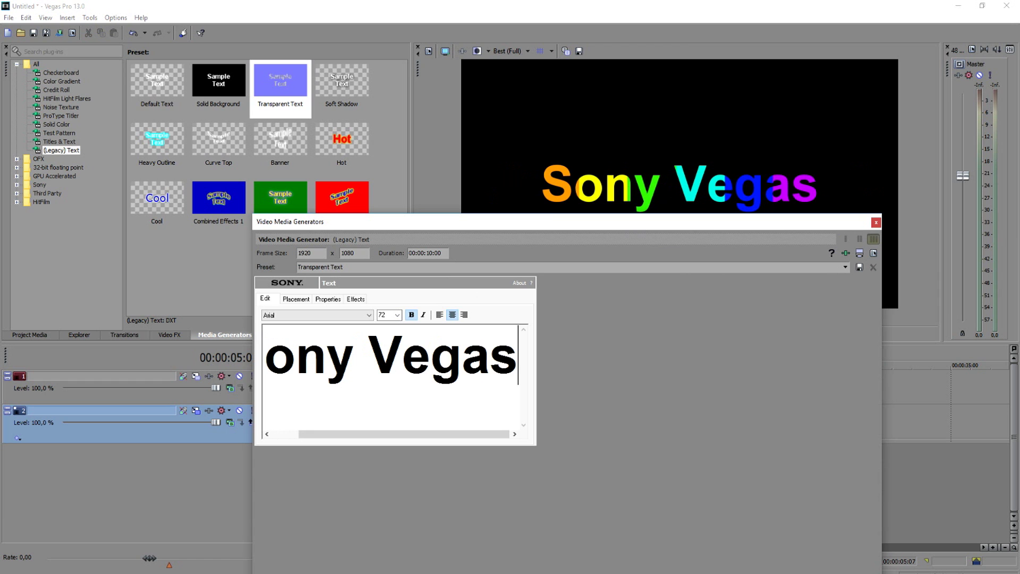
{"action": "left_click", "coordinate": [876, 222]}
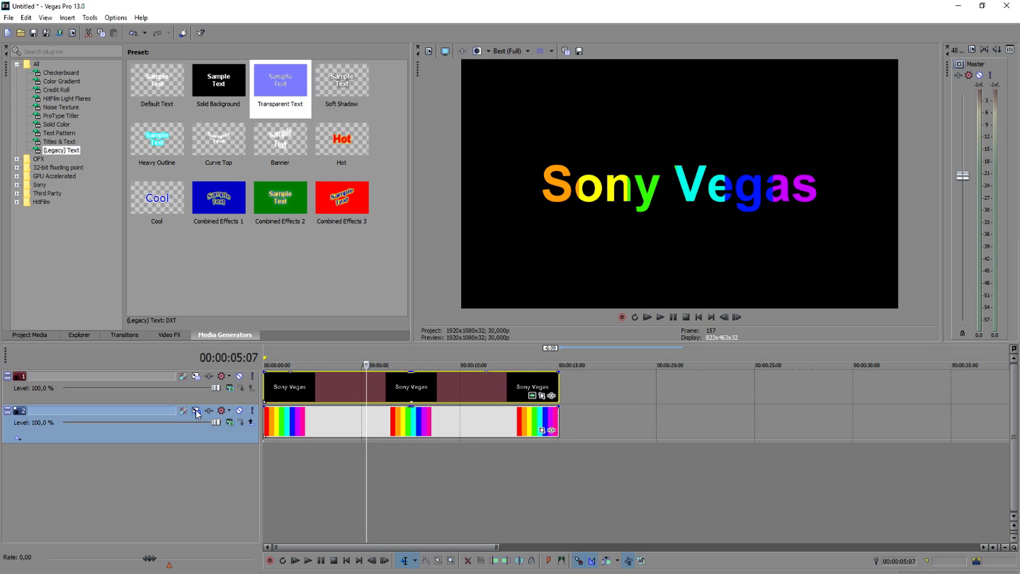
Shrink track 2's motion frame to about 1219 × 686
{"action": "left_click", "coordinate": [242, 369]}
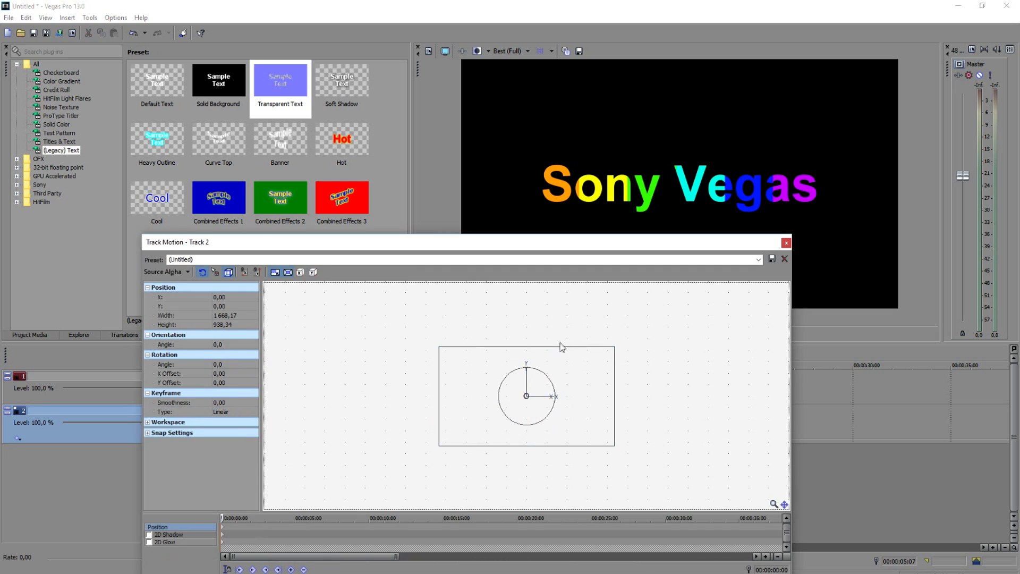
{"action": "mouse_move", "coordinate": [615, 347]}
{"action": "left_mouse_down"}
{"action": "mouse_move", "coordinate": [729, 319]}
{"action": "mouse_move", "coordinate": [620, 349]}
{"action": "left_mouse_up"}
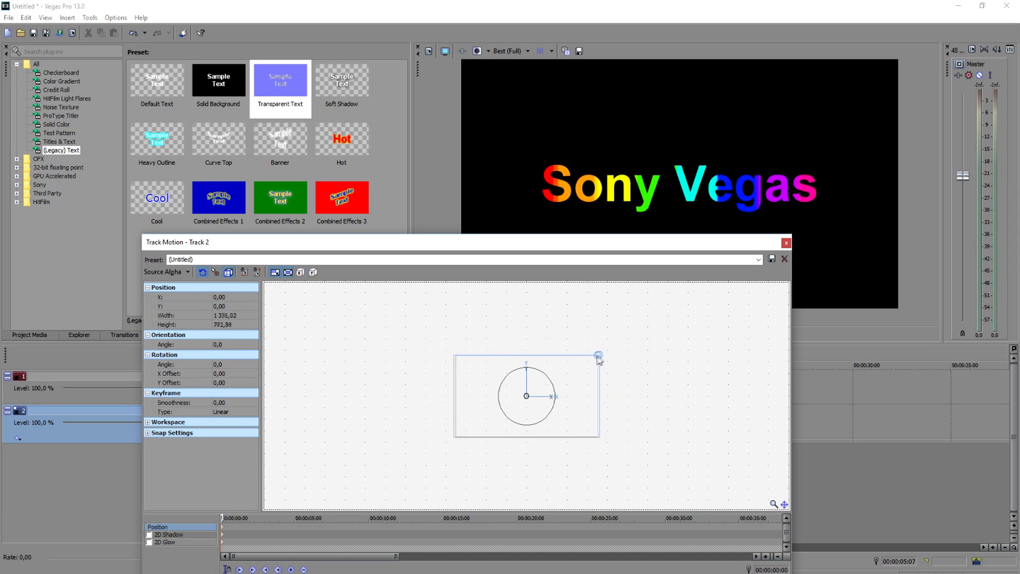
{"action": "left_click_drag", "start_coordinate": [599, 359], "coordinate": [591, 359]}
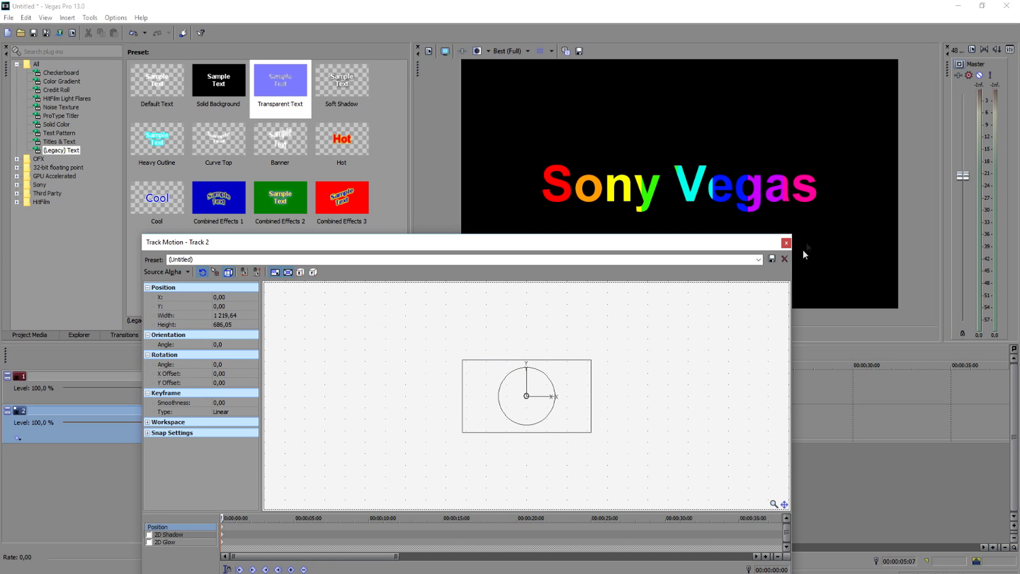
{"action": "left_click", "coordinate": [785, 244]}
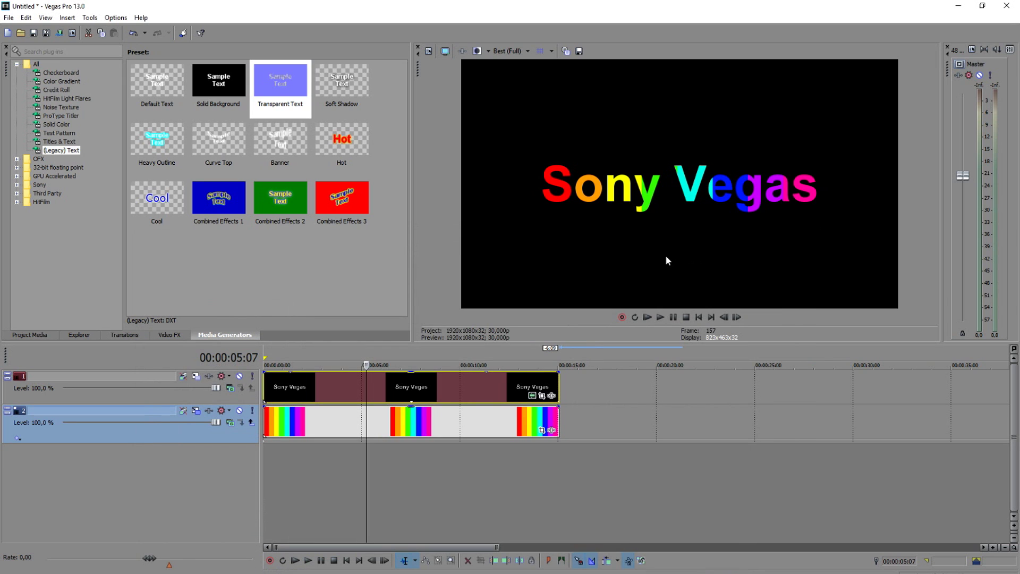